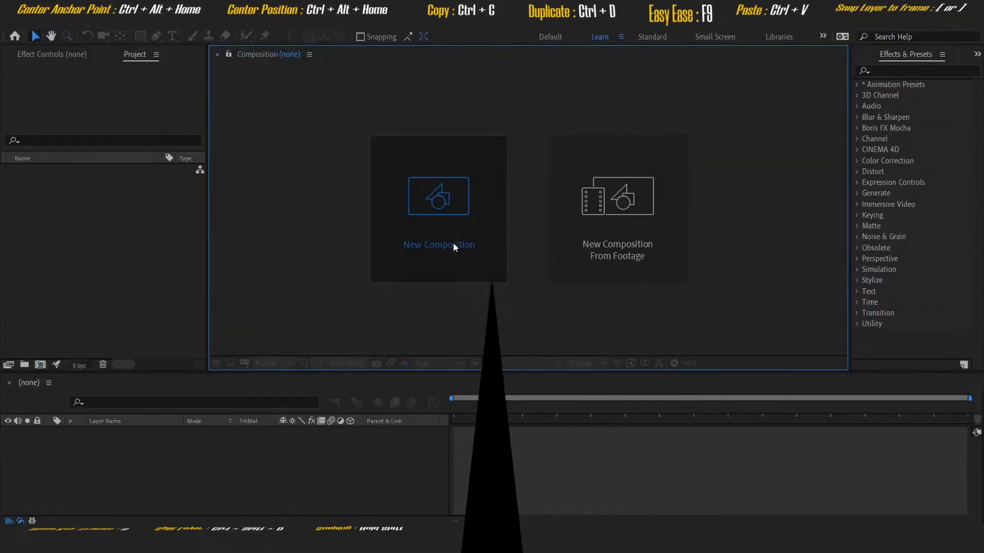
Create a new 1920 x 1080, 60 fps composition named "slide" with a 10-second duration.
click(453, 243)
text(slide)
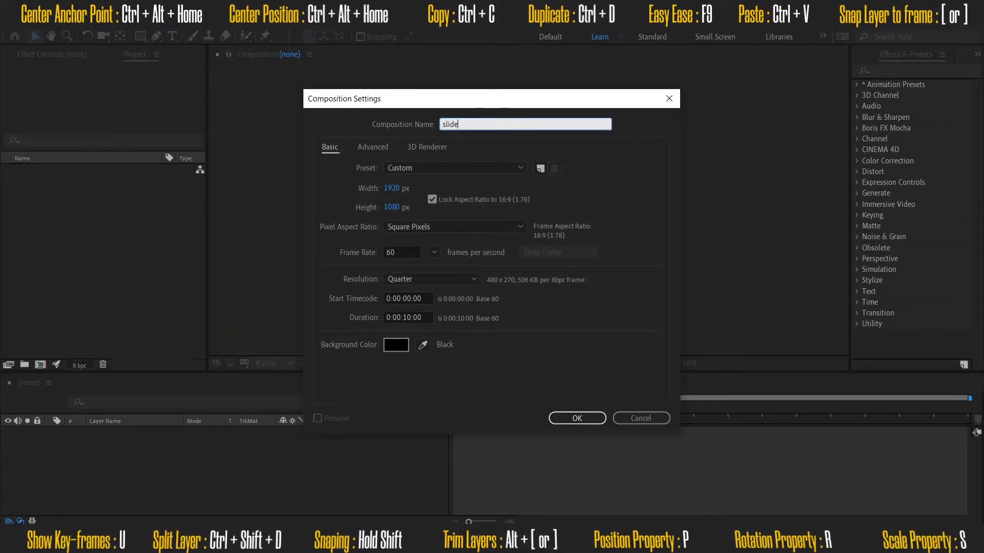
key(Return)
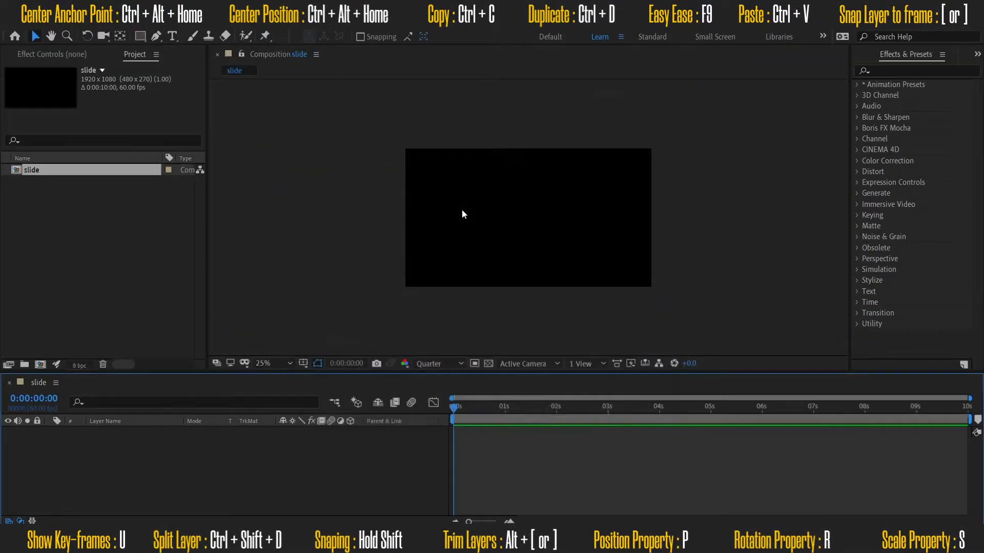
Add a full-frame red rectangle shape layer and rename the layer "red".
click(145, 37)
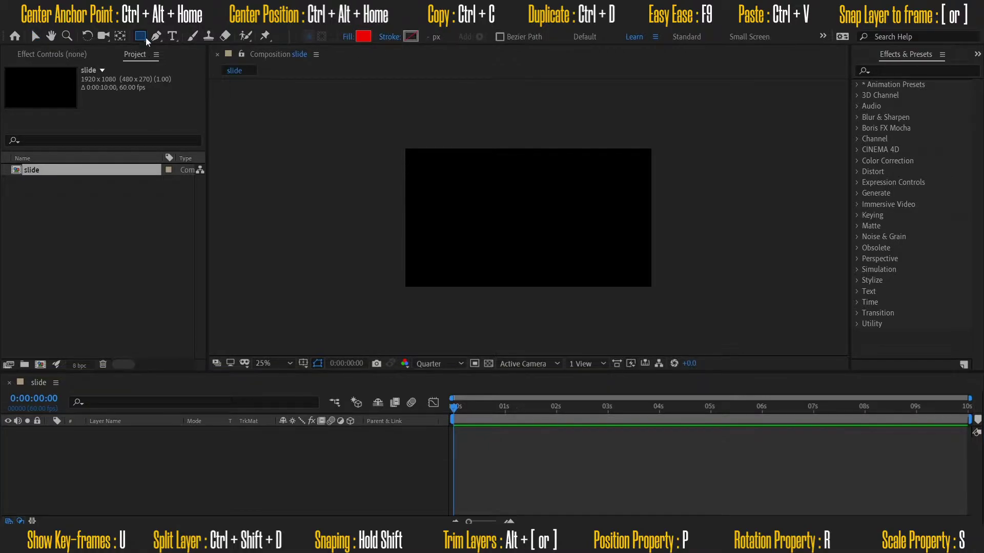
double_click(140, 38)
key(v)
click(114, 435)
key(Return)
text(red)
key(Return)
Rotate the red rectangle into a steep diagonal band and move it to about 760, 504.
click(91, 36)
drag(636, 186, 610, 282)
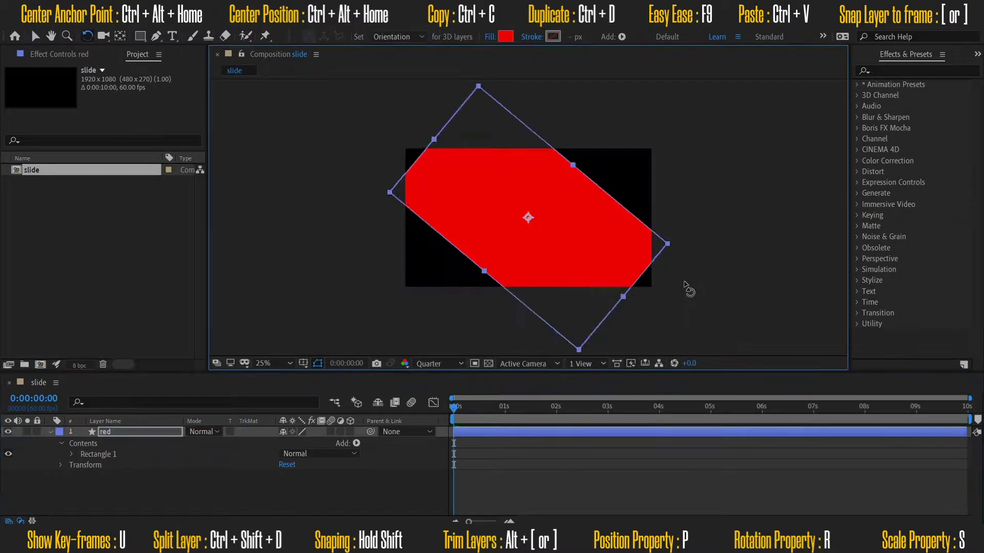
click(35, 36)
drag(579, 230, 554, 224)
Duplicate the red layer as "orange", place it below the red layer and set its fill color to FFBE0B.
key(ctrl+d)
right_click(119, 432)
click(132, 425)
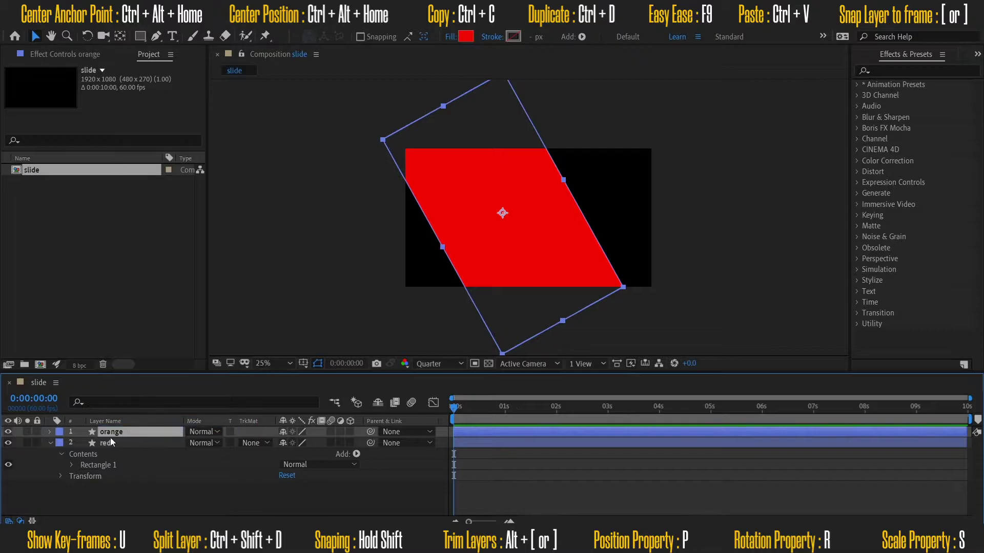
drag(111, 437, 115, 481)
click(114, 475)
click(466, 36)
text(FFBE0B)
key(Return)
Enlarge and shift the orange rectangle so it extends beyond the red band's lower-left edge.
drag(510, 221, 452, 232)
drag(505, 190, 556, 161)
drag(415, 254, 508, 246)
drag(429, 277, 356, 319)
click(88, 36)
drag(589, 266, 583, 290)
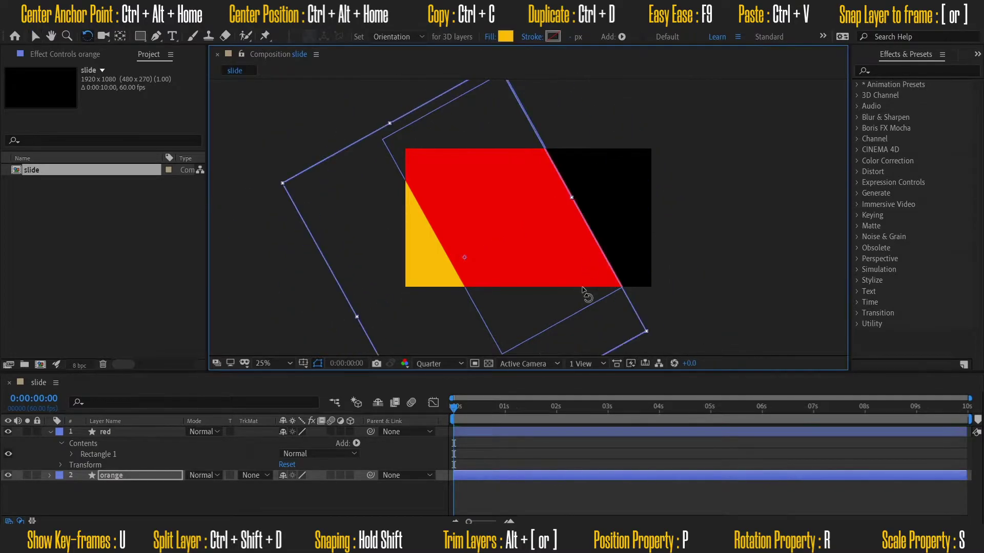
Reposition and rotate the orange rectangle so it shows on both sides of the red band.
click(35, 36)
drag(412, 251, 432, 239)
click(88, 36)
drag(557, 274, 529, 305)
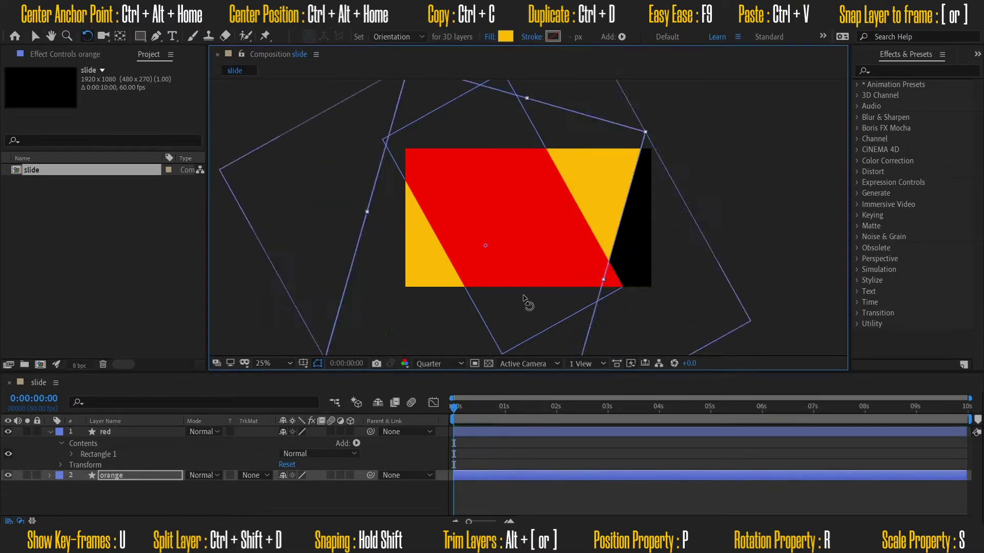
click(35, 38)
click(733, 190)
Duplicate the orange layer as "white", set its fill to white and place it beneath the orange layer.
click(113, 476)
key(ctrl+d)
right_click(117, 479)
click(149, 469)
text(white)
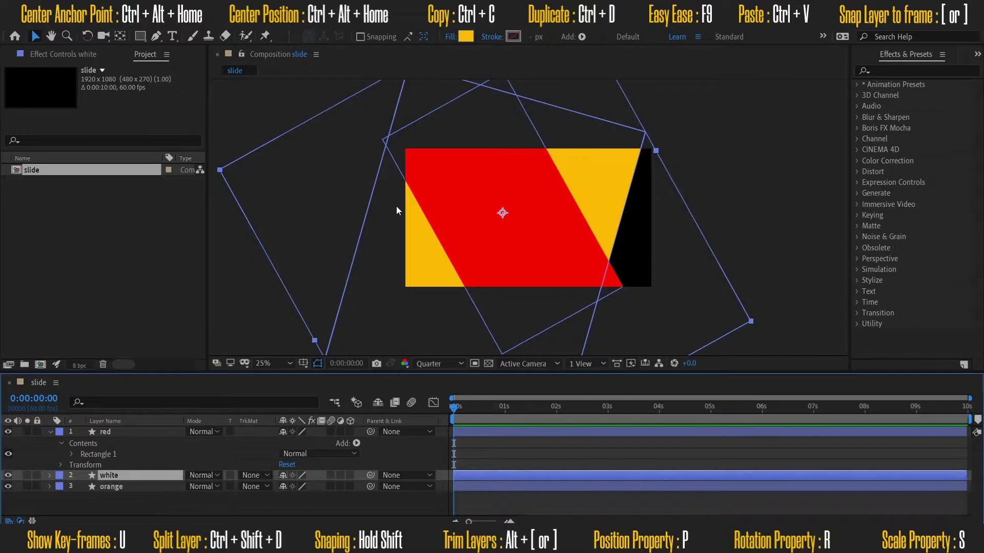
click(465, 36)
click(57, 197)
click(351, 200)
drag(113, 476, 114, 492)
Rotate and enlarge the white shape to fill the frame's remaining right corner, moving it to about 1152, 856.
key(w)
drag(590, 170, 533, 155)
drag(634, 295, 629, 250)
click(36, 36)
scroll(662, 293, down, 1)
drag(534, 129, 407, 88)
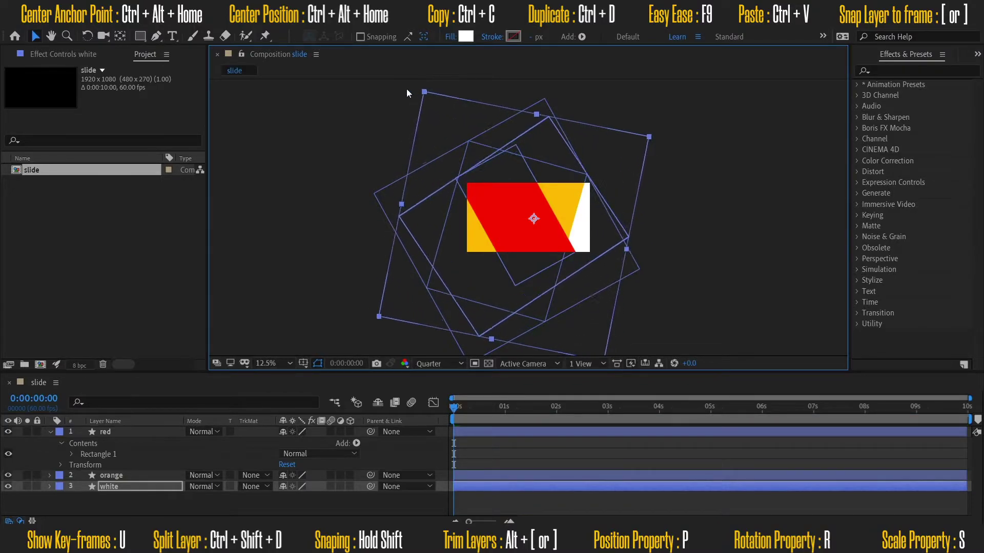
drag(579, 223, 577, 245)
Add Position keyframes to the red, orange and white layers at 0 seconds and 1 second.
click(477, 419)
key(ctrl+a)
key(p)
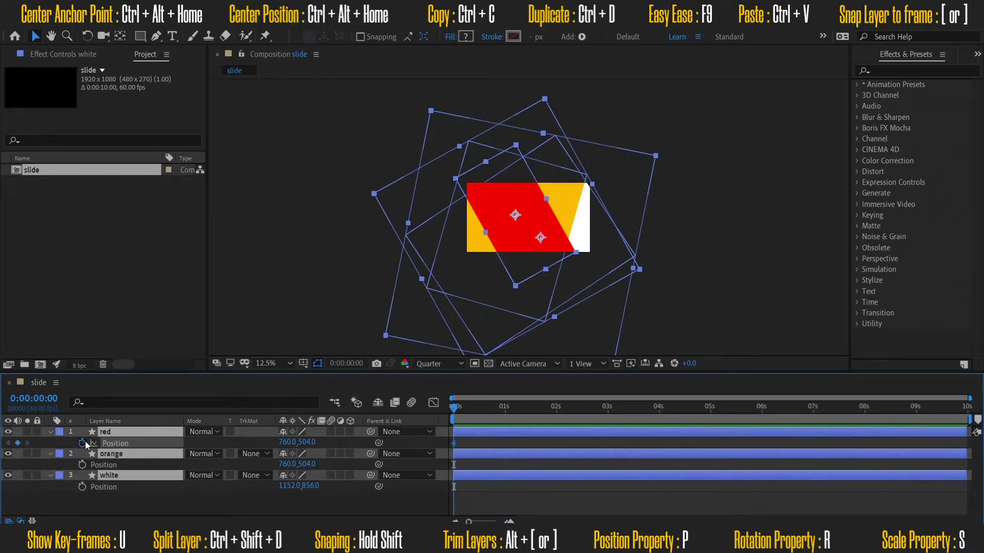
click(505, 412)
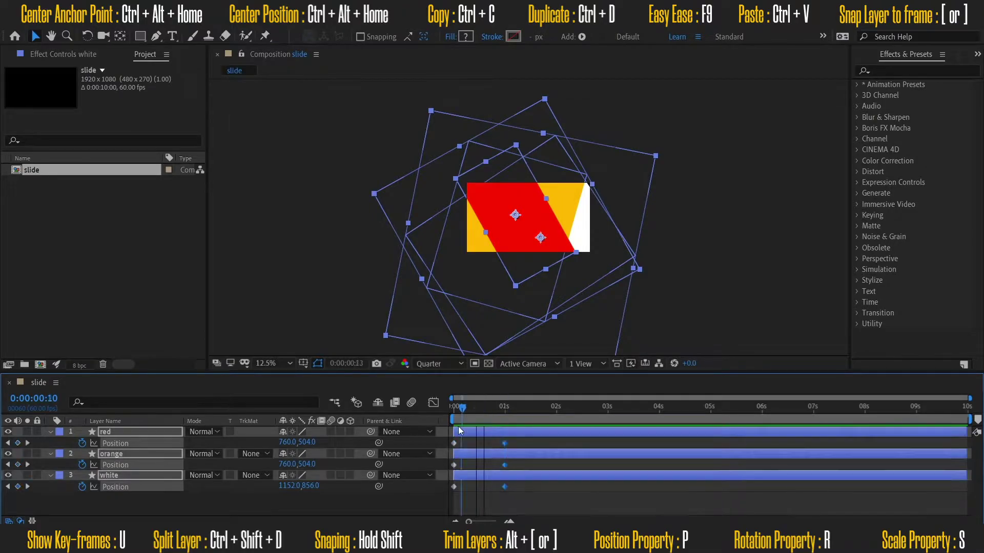
At 0 seconds, move the white, orange and red shapes out past the frame's left edge to X positions of about -1536, -1216 and -1040.
drag(458, 432, 451, 432)
click(358, 505)
click(116, 476)
drag(581, 228, 409, 228)
click(124, 454)
drag(563, 200, 436, 200)
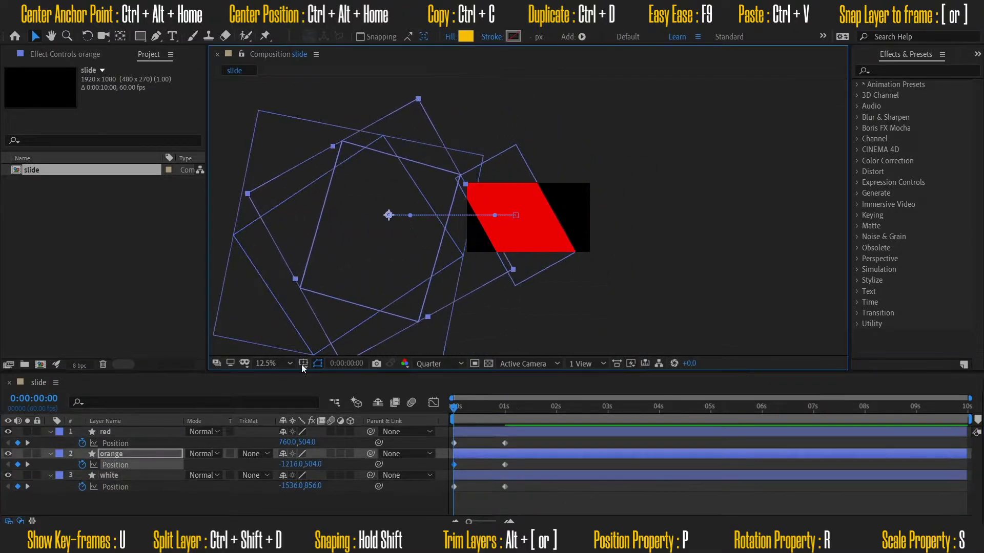
drag(546, 254, 430, 255)
Easy-ease all the Position keyframes and shape their speed curves into an early peak with a long slowdown.
drag(522, 439, 446, 495)
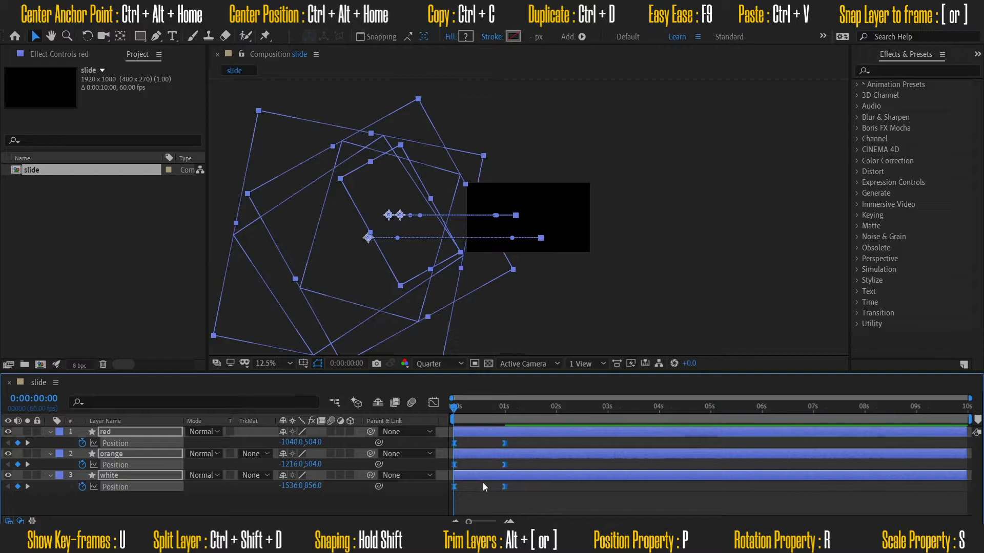
click(433, 402)
drag(517, 485, 473, 486)
drag(496, 486, 485, 487)
drag(472, 486, 462, 487)
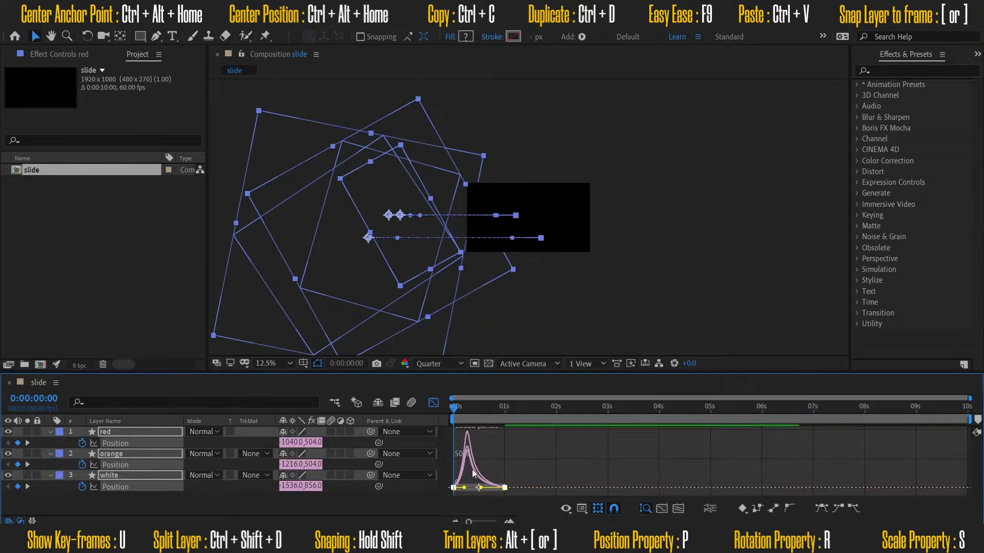
click(433, 402)
Stagger the slide-in by starting the orange layer at about 0.25 seconds and the red layer at about 0.5 seconds, then preview it.
click(474, 505)
key(space)
mouse_move(450, 411)
mouse_down()
mouse_move(479, 414)
mouse_move(452, 412)
mouse_up()
click(475, 453)
key(bracketleft)
click(489, 432)
key(bracketleft)
click(501, 502)
key(space)
Apply a Drop Shadow layer style to the red, orange and white layers together.
shift+click(128, 475)
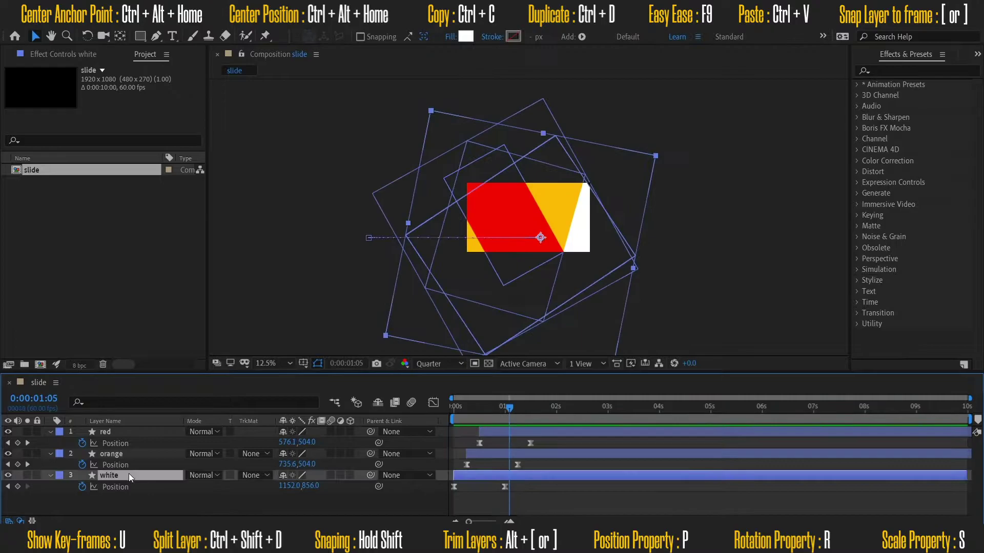
key(u)
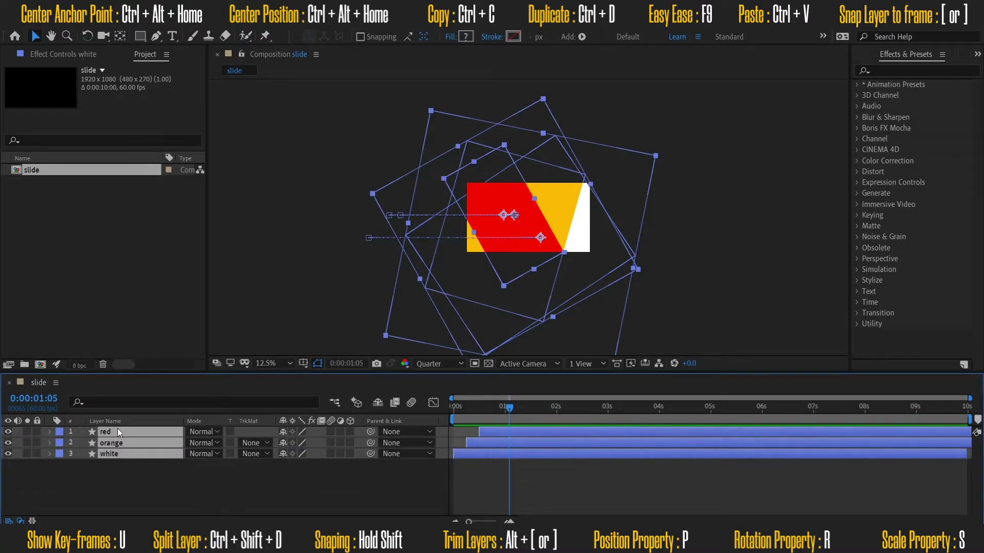
right_click(114, 429)
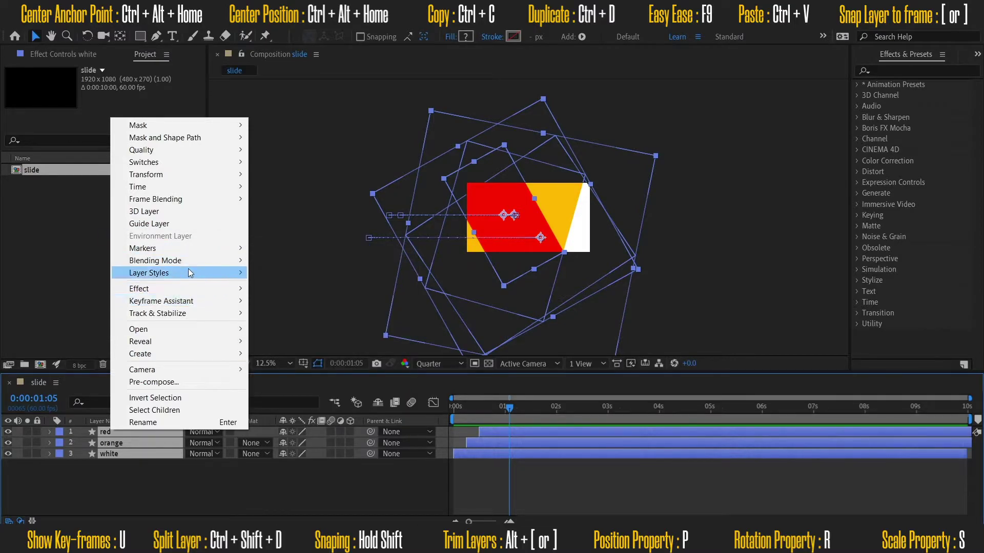
mouse_move(225, 175)
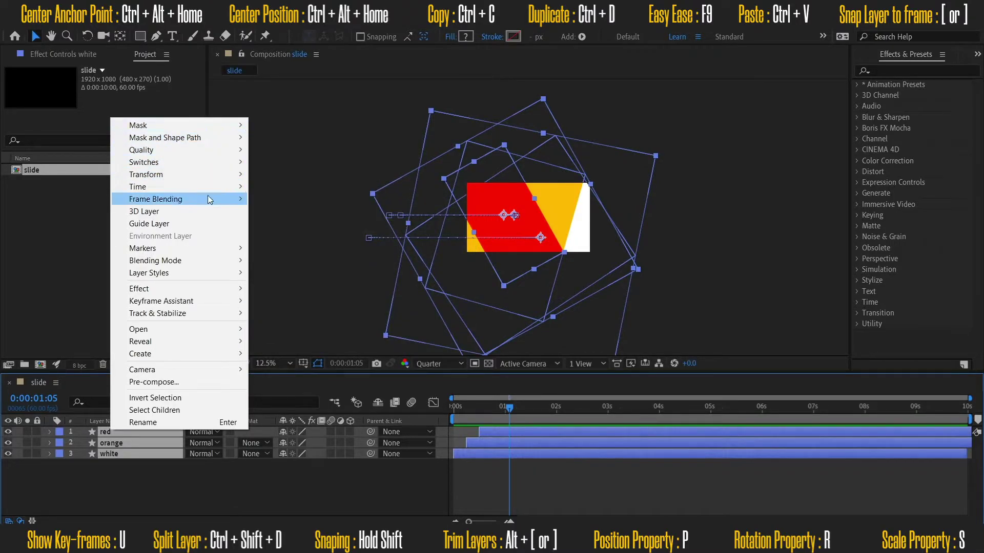
mouse_move(211, 205)
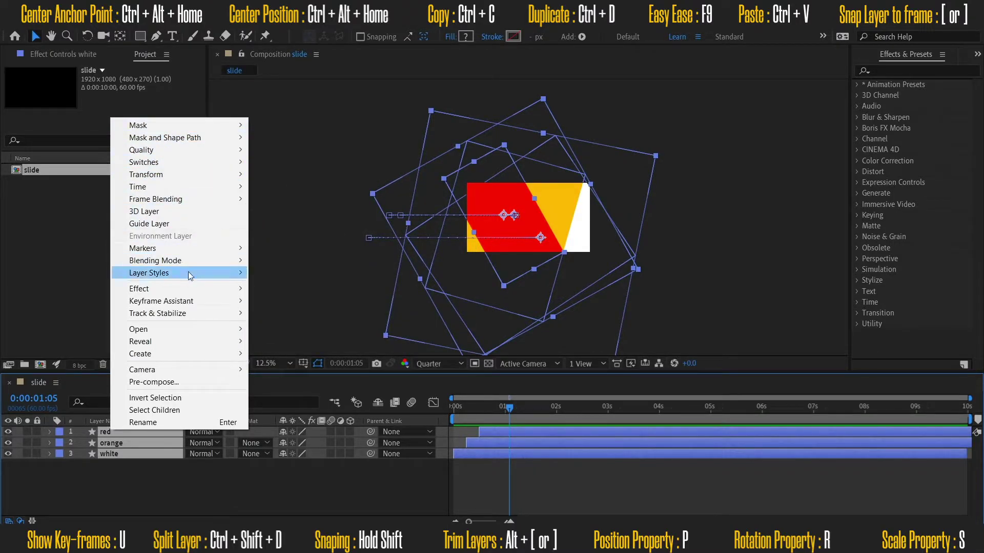
mouse_move(189, 272)
click(299, 315)
click(565, 458)
At 0:00:01:37, add the text "Its" on the red band and reduce its font size to about 263 px.
scroll(464, 343, up, 2)
scroll(464, 342, down, 1)
drag(509, 409, 0, 423)
key(u)
drag(464, 408, 535, 421)
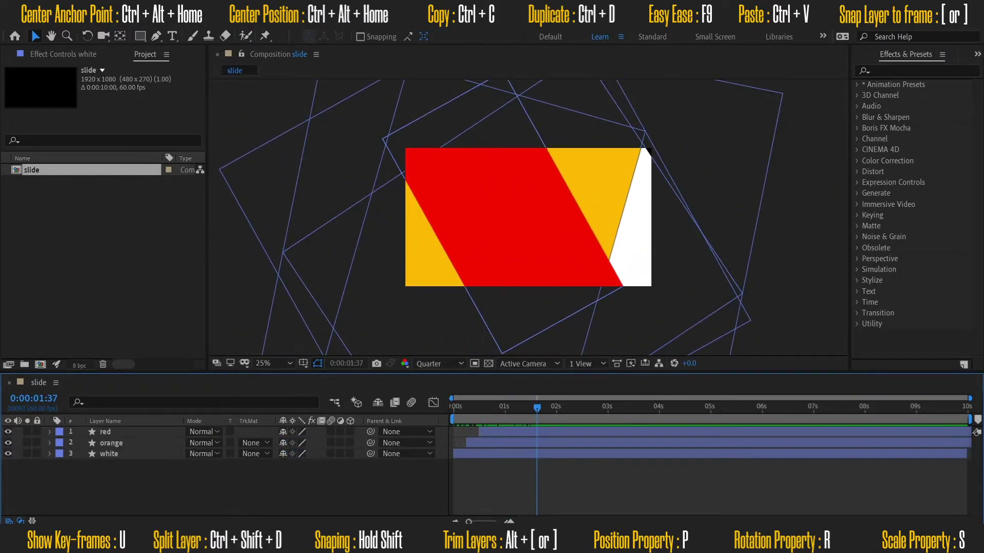
click(172, 36)
click(469, 231)
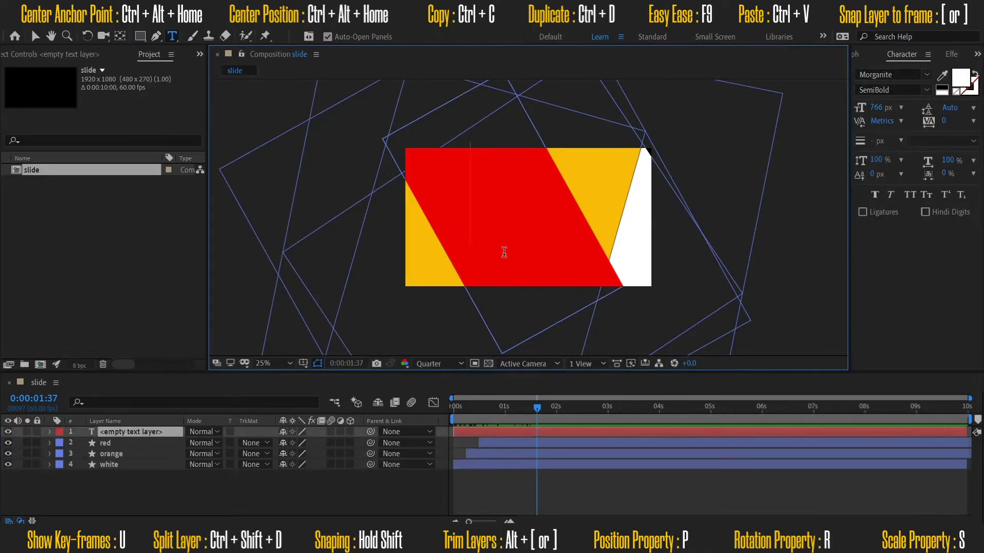
text(Its O)
key(BackSpace)
key(BackSpace)
click(35, 36)
drag(876, 108, 589, 139)
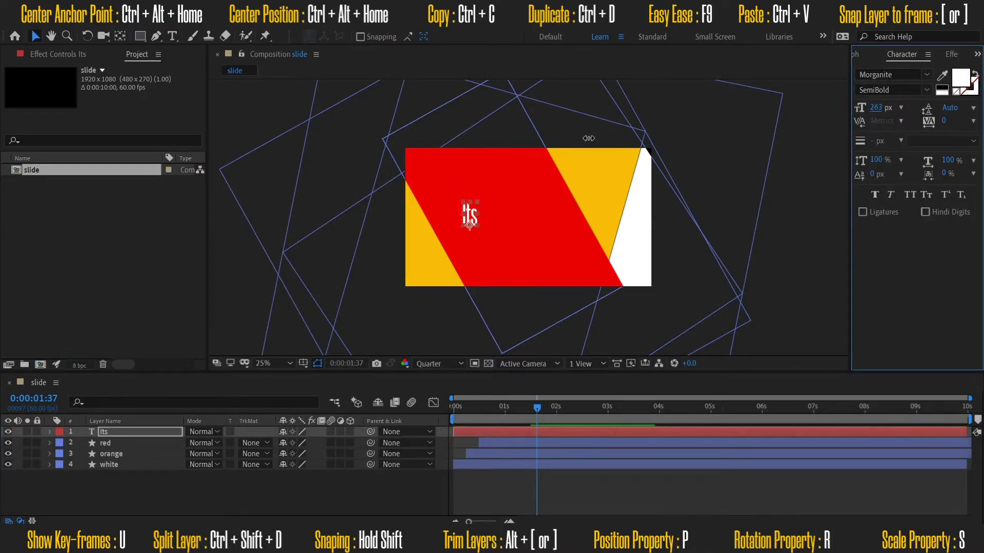
Set the "Its" text's anchor point to its top center and move the text toward the red band's left edge.
click(977, 54)
click(937, 118)
click(885, 74)
drag(470, 216, 447, 215)
scroll(491, 221, up, 2)
Set the "Its" text's font size to 185 px.
click(977, 55)
click(938, 103)
drag(876, 107, 846, 119)
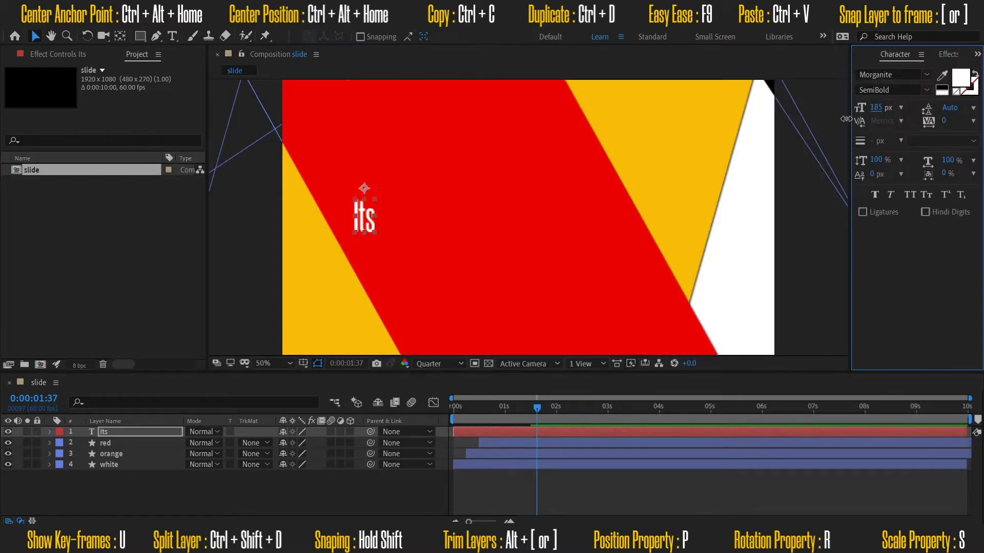
key(ctrl+t)
click(117, 432)
key(ctrl+d)
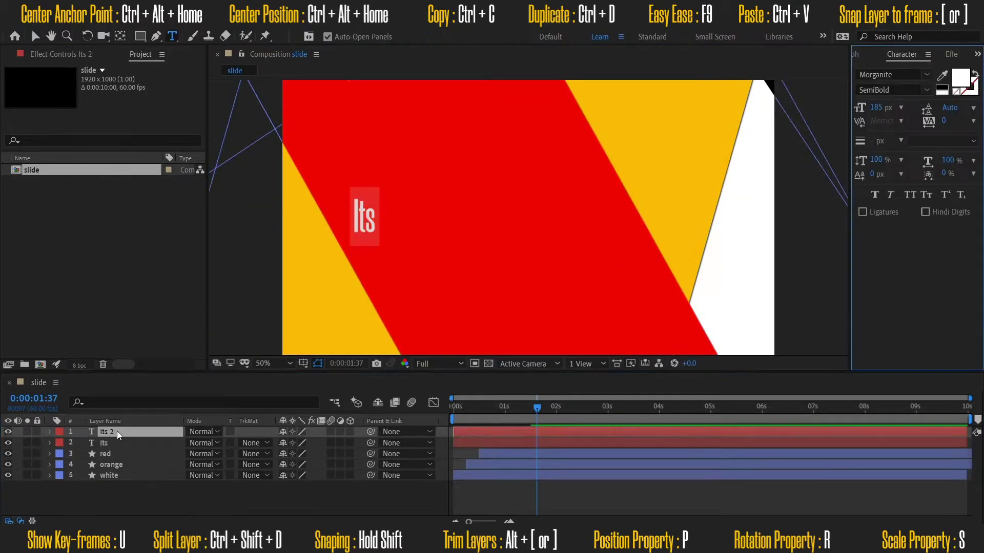
text(okay)
click(35, 36)
key(ctrl+z)
key(ctrl+z)
Make the "Its" layer 3D and apply the "text swing 3d" user preset to it.
click(951, 54)
click(858, 85)
click(868, 106)
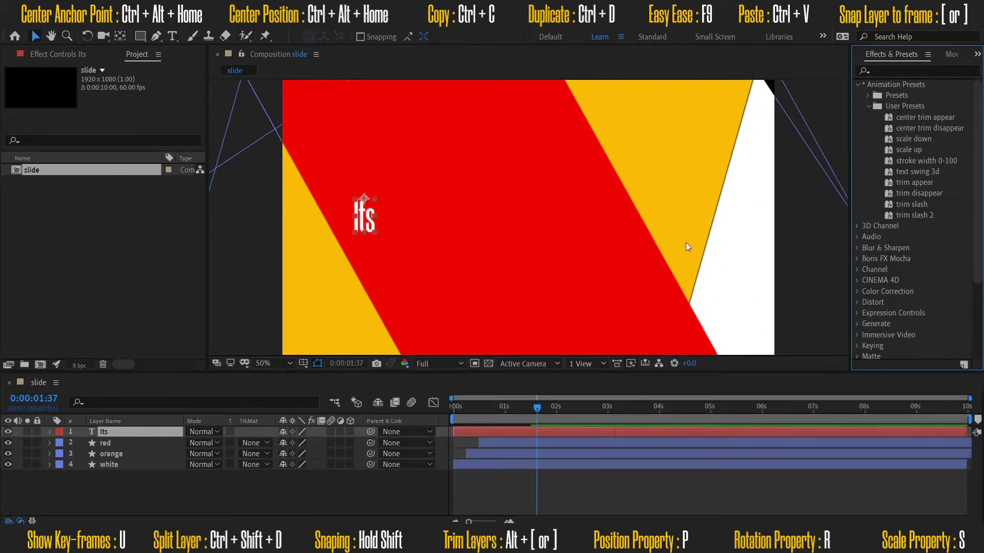
click(351, 432)
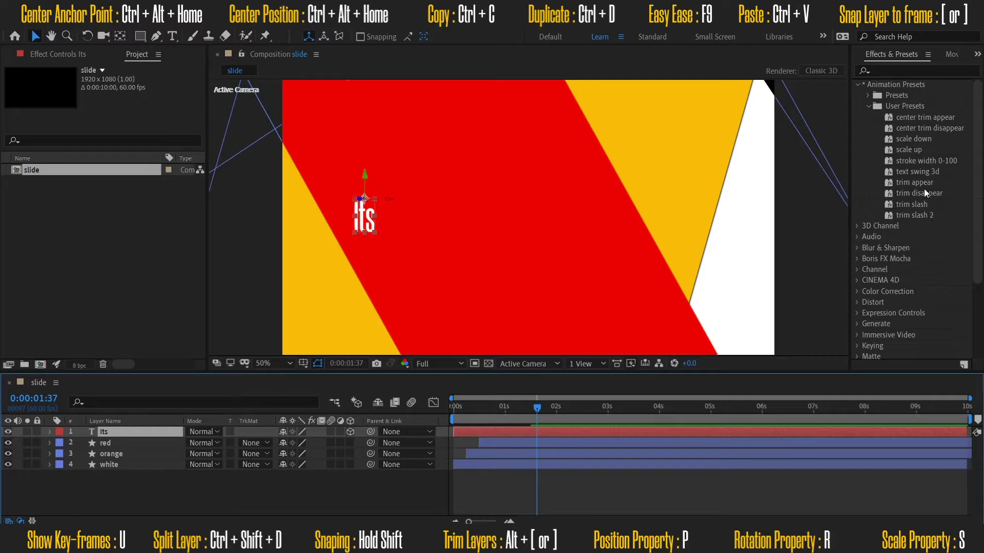
drag(928, 170, 150, 432)
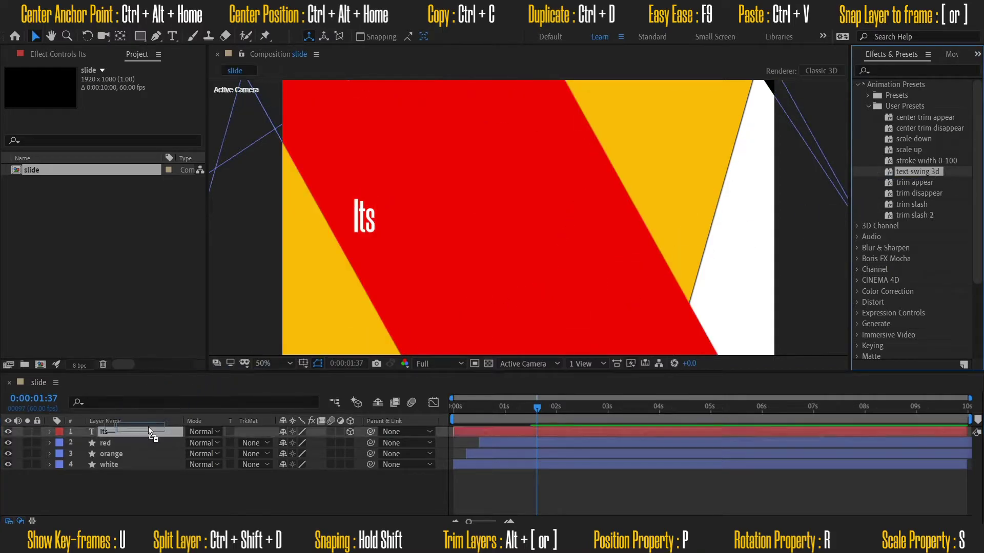
drag(333, 432, 333, 432)
Start the "Its" layer at 0:00:01:37 and set its first X Rotation keyframe to 90°.
key(u)
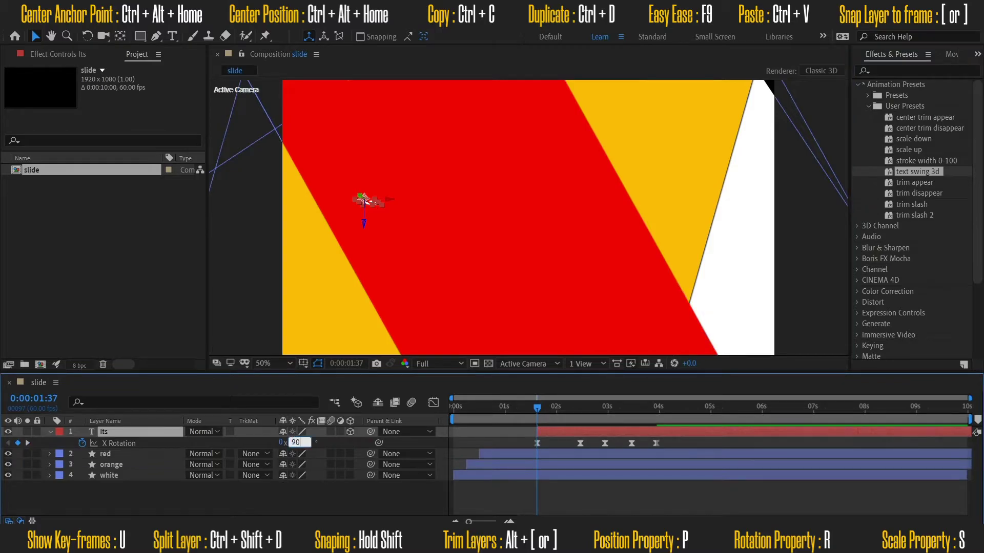
key(Return)
key(u)
click(358, 495)
Duplicate the animated "Its" text layer twice, changing the copies' text to "okay" and "you".
click(616, 433)
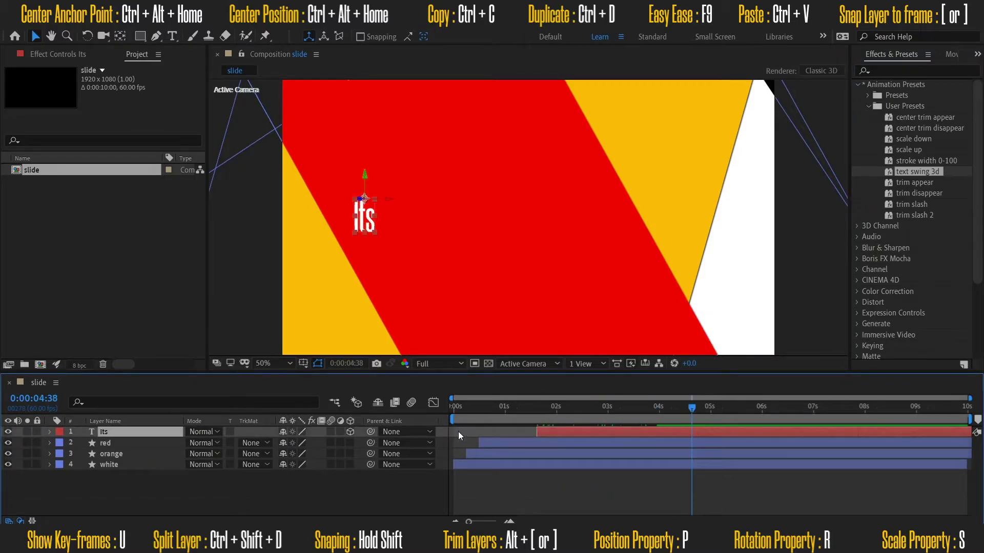
key(ctrl+d)
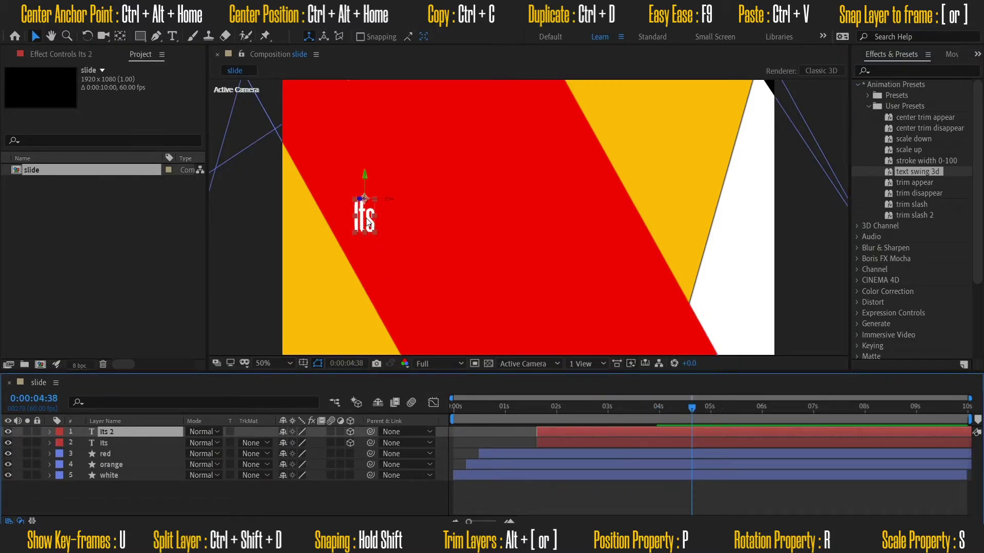
text(okay)
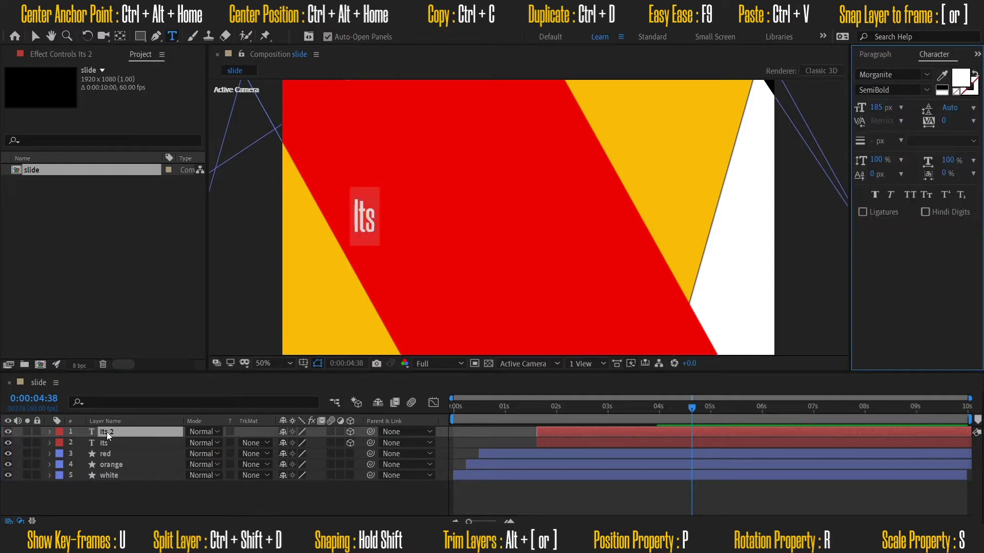
key(Return)
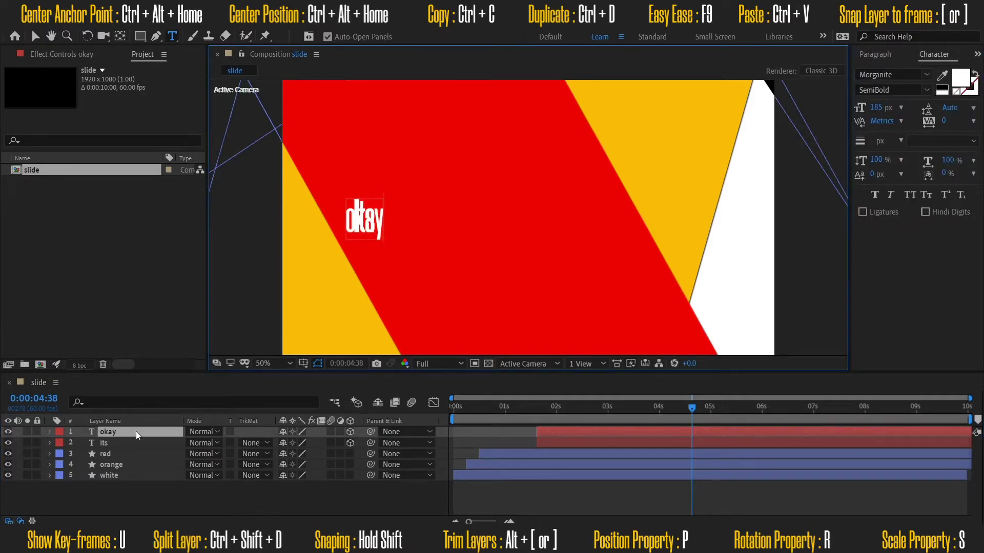
key(ctrl+d)
double_click(135, 432)
text(you)
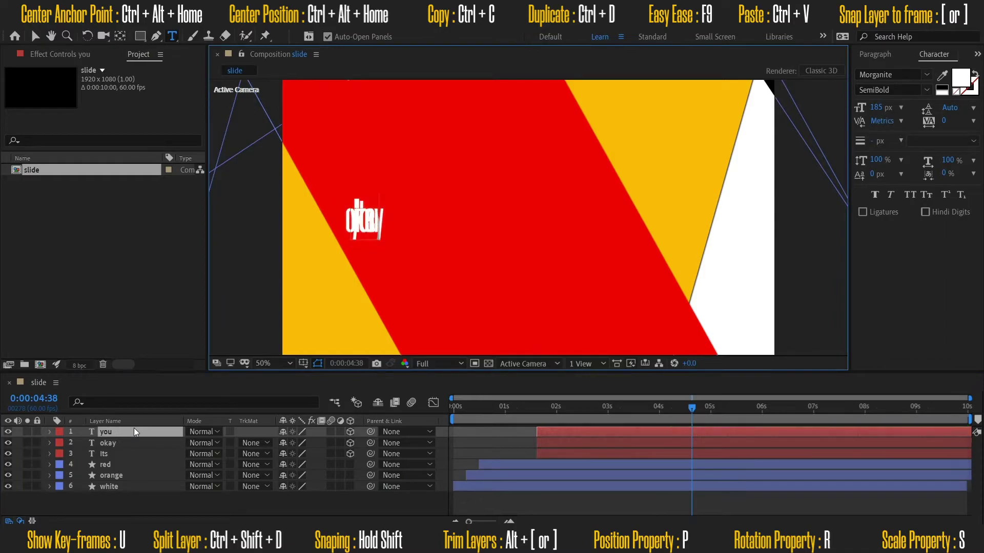
Duplicate the top text layer three more times, changing the copies' text to "don't", "like" and "me".
key(ctrl+d)
double_click(119, 433)
text(don't)
key(ctrl+d)
double_click(137, 432)
text(like)
key(ctrl+d)
double_click(119, 435)
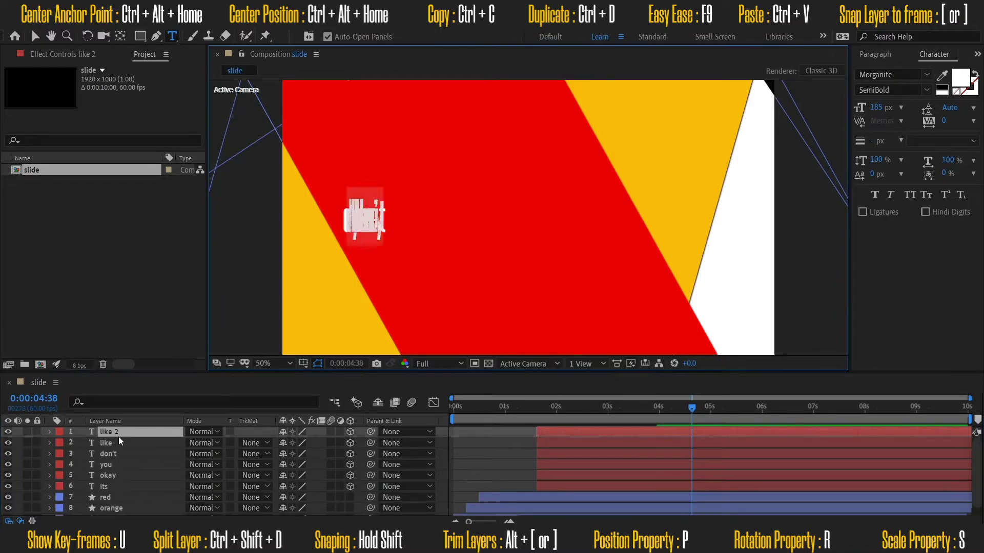
text(me)
Duplicate the top text layer twice, changing the copies' text to "Everyone" and "does'nt".
key(ctrl+d)
double_click(111, 434)
text(Everyone)
key(ctrl+d)
double_click(111, 434)
text(does')
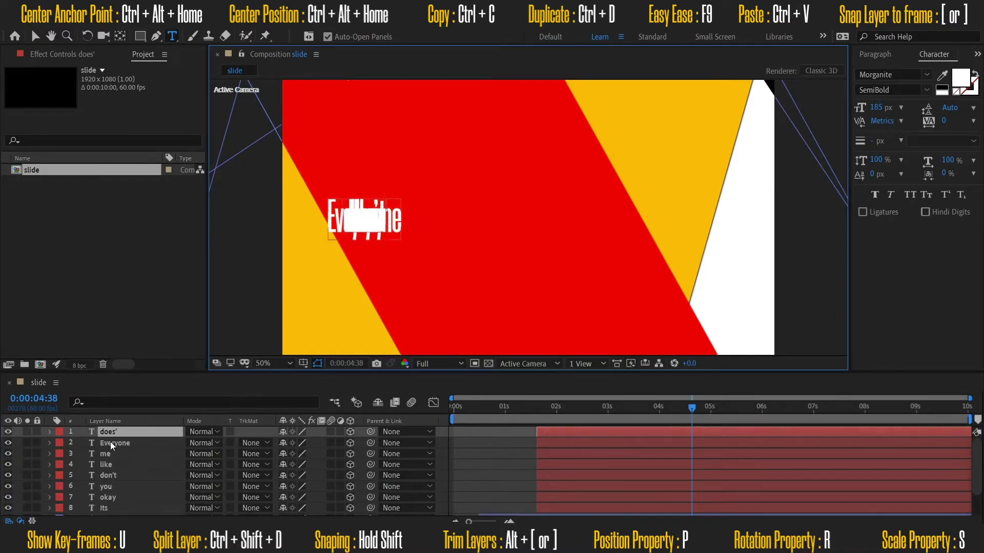
text(nt)
Duplicate the top text layer twice more, changing the copies' text to "have" and "a".
key(ctrl+d)
double_click(125, 433)
text(have)
key(ctrl+d)
double_click(113, 433)
text(a)
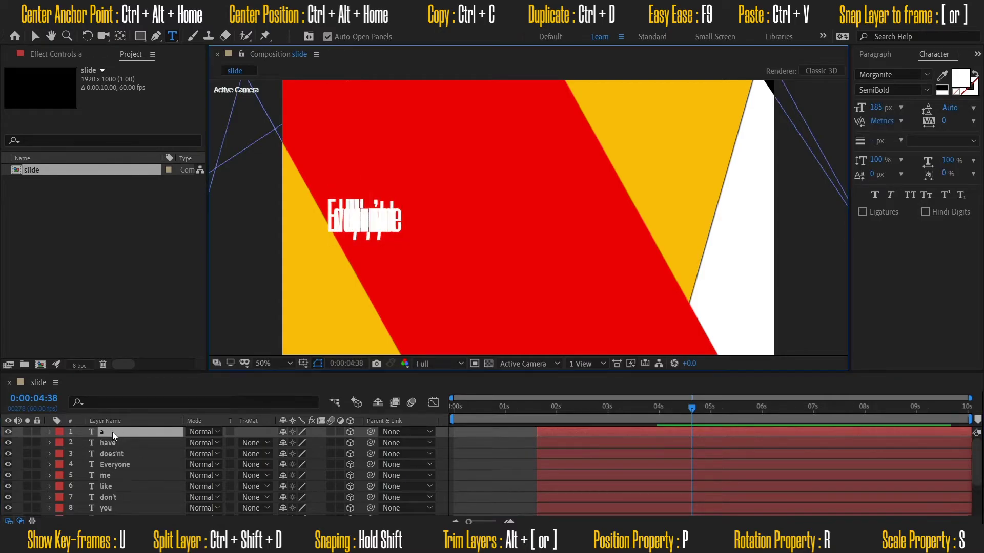
Duplicate the top text layer another two times, changing the copies' text to "good" and "taste".
key(ctrl+d)
double_click(114, 434)
text(good)
key(ctrl+d)
double_click(126, 433)
text(taste)
Arrange "okay", "you", "don't", "like" and "me" in a row after "Its" to form the first line.
scroll(137, 491, down, 2)
click(114, 479)
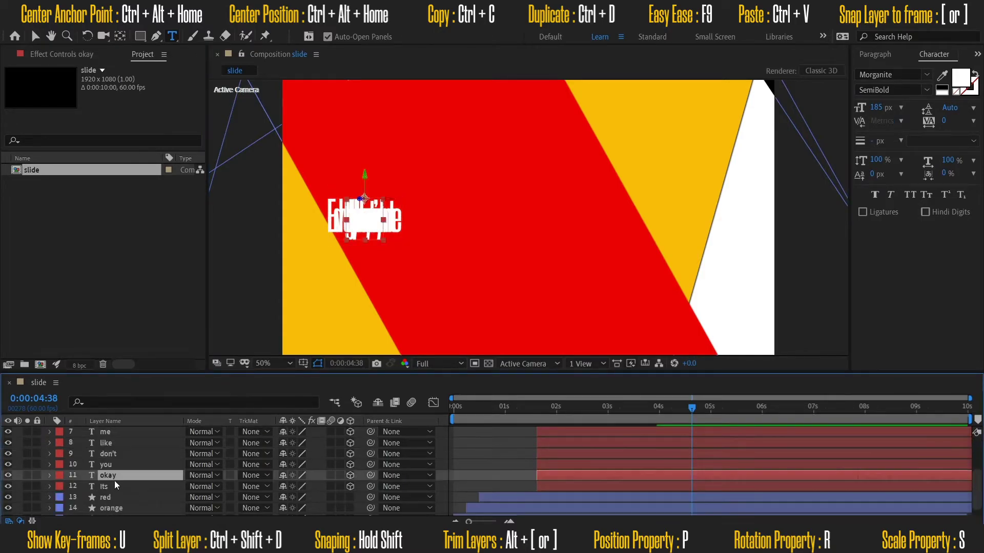
click(35, 36)
click(130, 466)
drag(388, 198, 520, 216)
click(123, 454)
click(364, 216)
key(ctrl+Up)
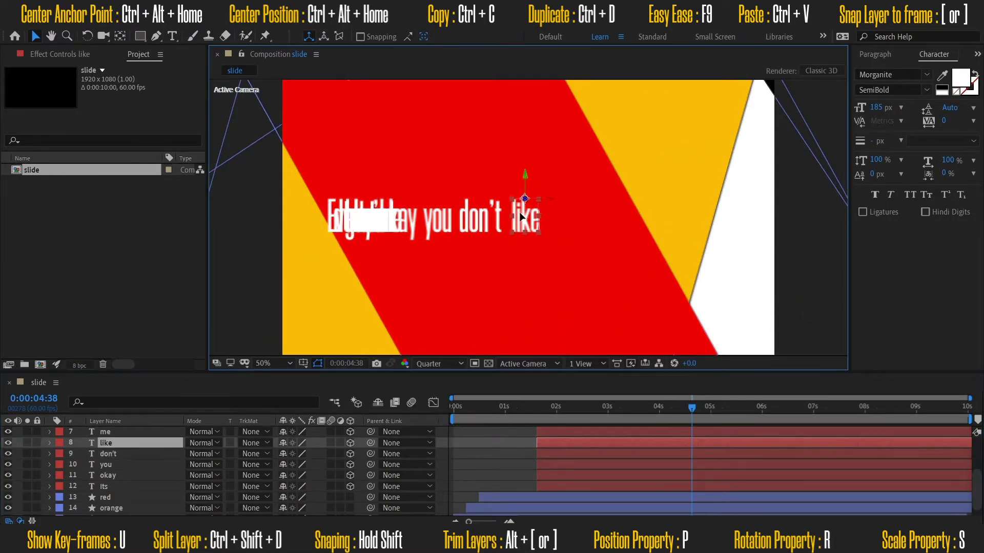
click(107, 432)
drag(365, 217, 562, 219)
Move the six word layers from "Everyone" to "taste" together to just below the first line.
scroll(107, 450, up, 2)
click(113, 486)
shift+click(109, 432)
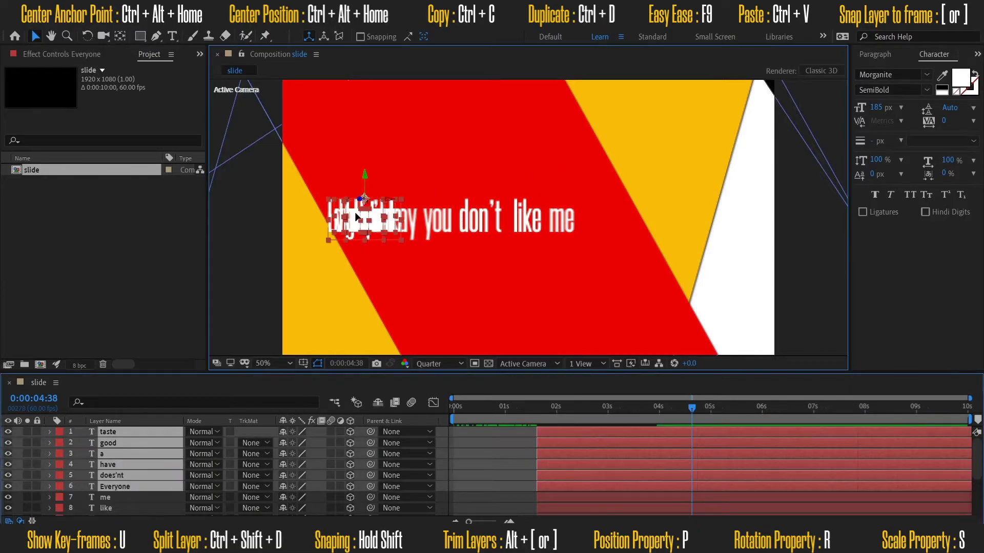
drag(364, 214, 369, 256)
Spread the overlapping second-line words side by side so they read "Everyone does'nt have a good taste".
click(115, 486)
click(112, 475)
drag(635, 262, 535, 260)
key(ctrl+Up)
key(ctrl+Up)
key(ctrl+Up)
drag(634, 263, 556, 261)
key(ctrl+Up)
Distribute the six second-line word layers evenly along the line.
shift+click(115, 487)
click(977, 55)
click(930, 141)
click(951, 115)
click(576, 291)
click(246, 318)
Apply a Drop Shadow layer style to all twelve text layers and collapse their expanded properties.
click(109, 432)
scroll(120, 471, down, 5)
shift+click(115, 477)
scroll(116, 461, up, 5)
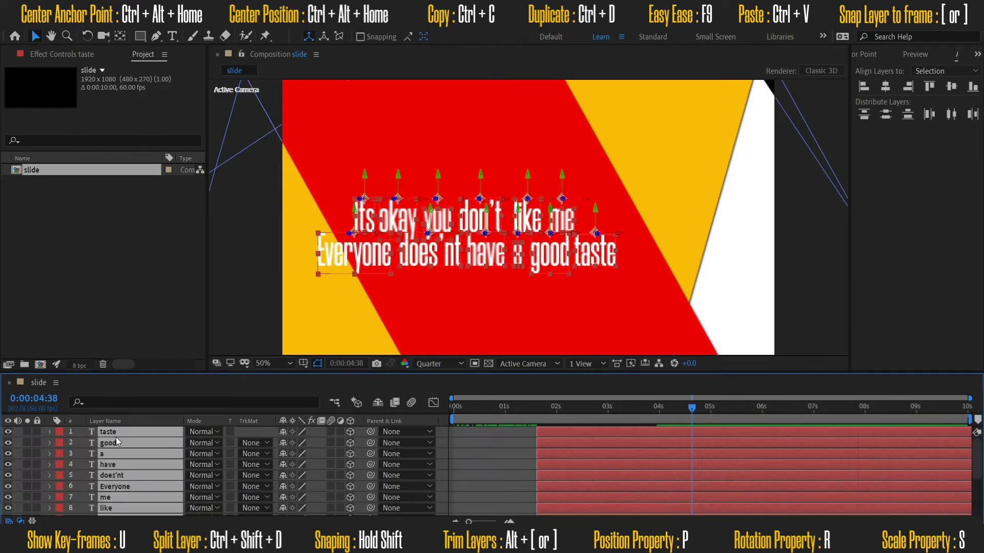
right_click(115, 437)
mouse_move(174, 282)
click(334, 321)
click(51, 466)
click(50, 444)
Shift all twelve text layers to start at 0:00:01:40.
scroll(615, 469, down, 3)
click(672, 506)
scroll(672, 507, up, 4)
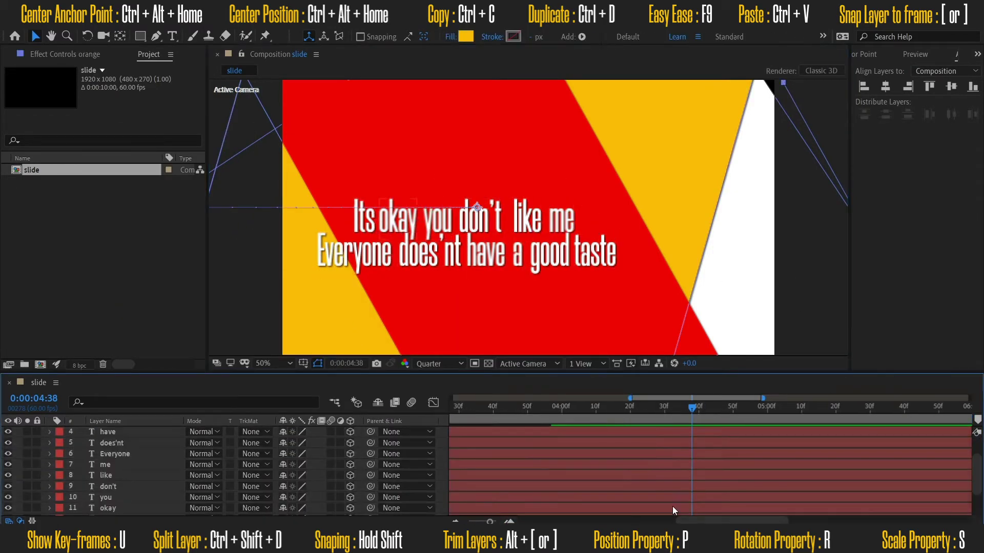
scroll(589, 451, left, 4)
click(556, 410)
click(140, 432)
scroll(143, 461, down, 5)
shift+click(149, 478)
key([)
scroll(564, 462, up, 5)
Stagger the first-line words by starting "okay" at 0:00:01:45, "you" at 0:00:01:50 and "don't" at 0:00:01:55.
click(573, 412)
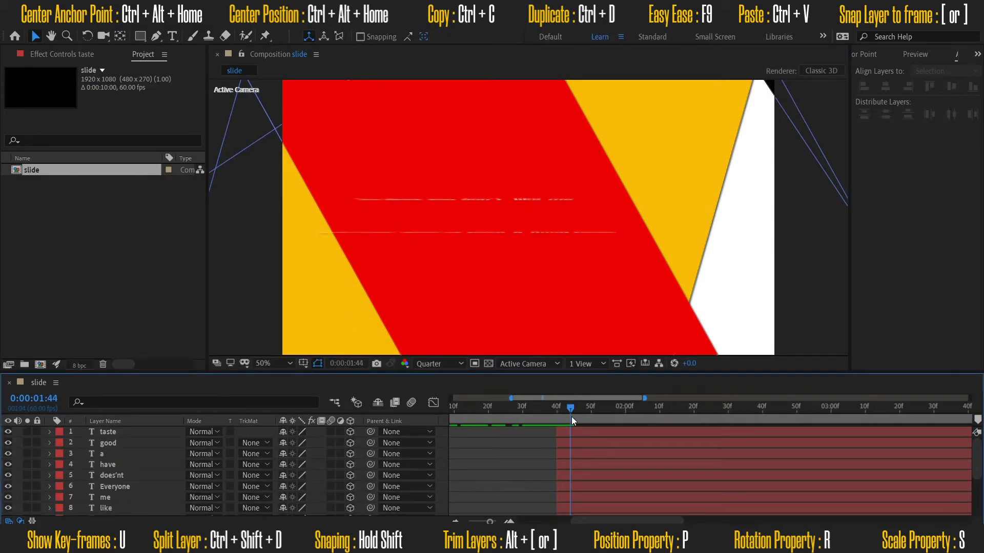
click(574, 441)
click(574, 466)
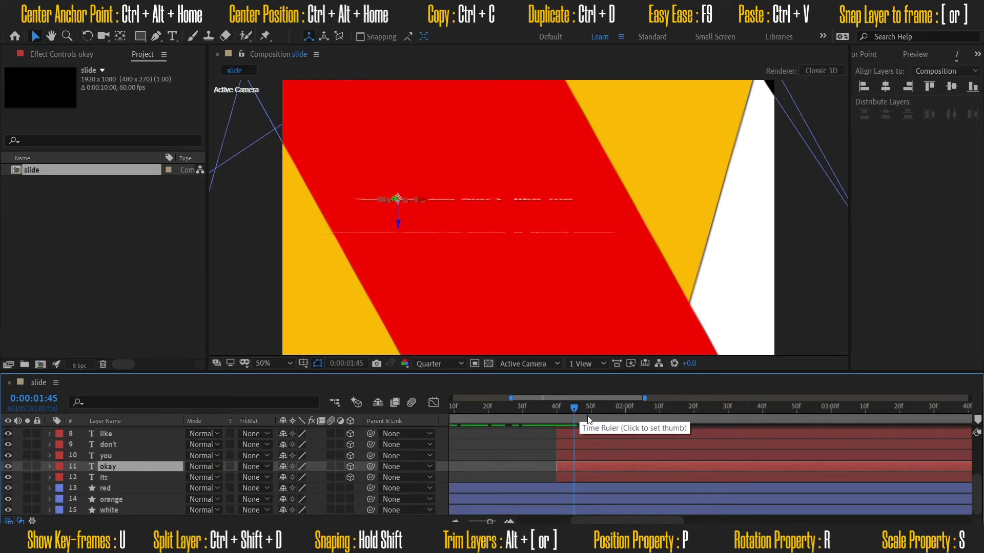
key(alt+bracketleft)
click(584, 456)
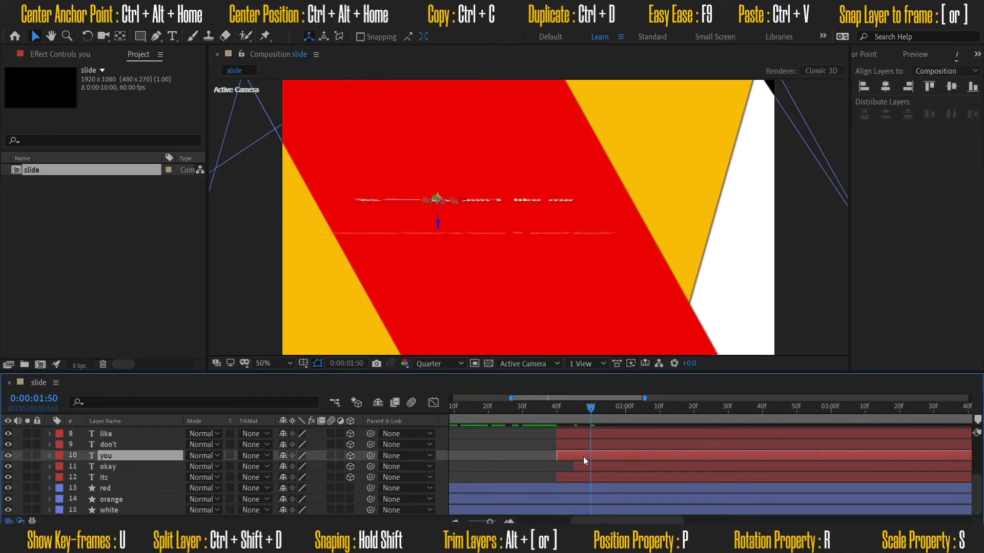
click(610, 411)
click(595, 444)
key(bracketleft)
key(equal)
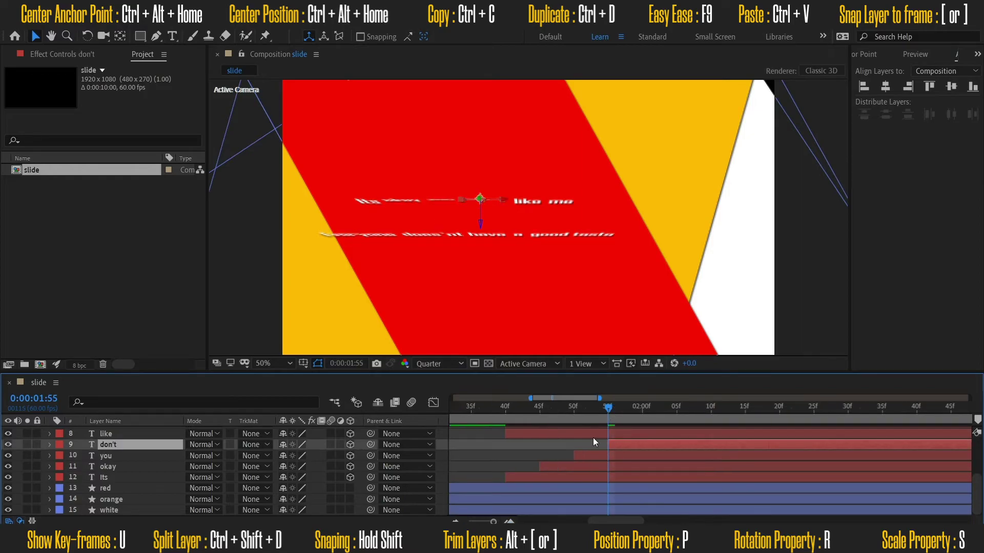
Start the "like" layer at 0:00:02:00 and the "me" layer at 0:00:02:05.
click(642, 411)
click(642, 434)
key(bracketleft)
click(676, 410)
scroll(679, 445, up, 1)
click(680, 455)
key(bracketleft)
Start "Everyone" at 0:00:02:10 and continue staggering "does'nt", "have" and "a" every five frames up to 0:00:02:25.
click(710, 411)
click(713, 443)
key(bracketleft)
click(744, 411)
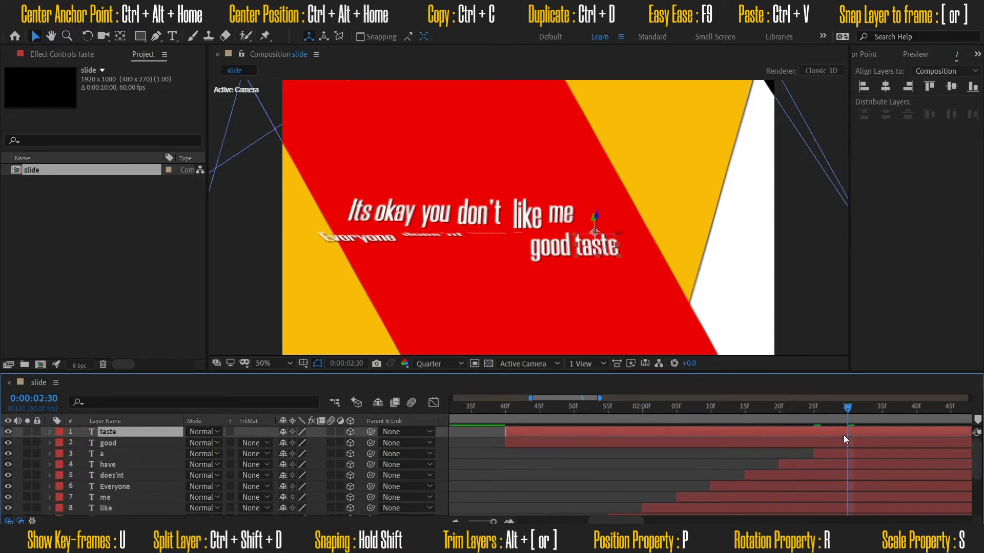
Move all the staggered text layers earlier together so that "Its" starts at about 1.3 seconds.
key(minus)
key(minus)
key(minus)
scroll(564, 451, down, 3)
click(531, 432)
mouse_move(531, 411)
mouse_down()
mouse_move(515, 426)
mouse_move(524, 426)
mouse_up()
click(556, 487)
scroll(590, 461, up, 3)
shift+click(628, 433)
drag(629, 435, 606, 435)
Preview the animation from the start of the composition to check the word timing.
click(512, 460)
drag(512, 412, 453, 413)
key(space)
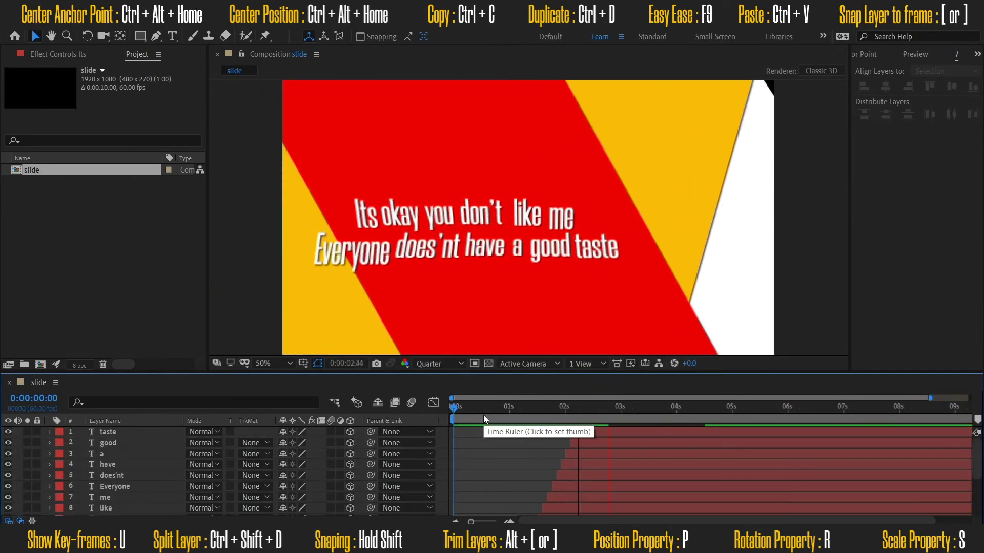
key(space)
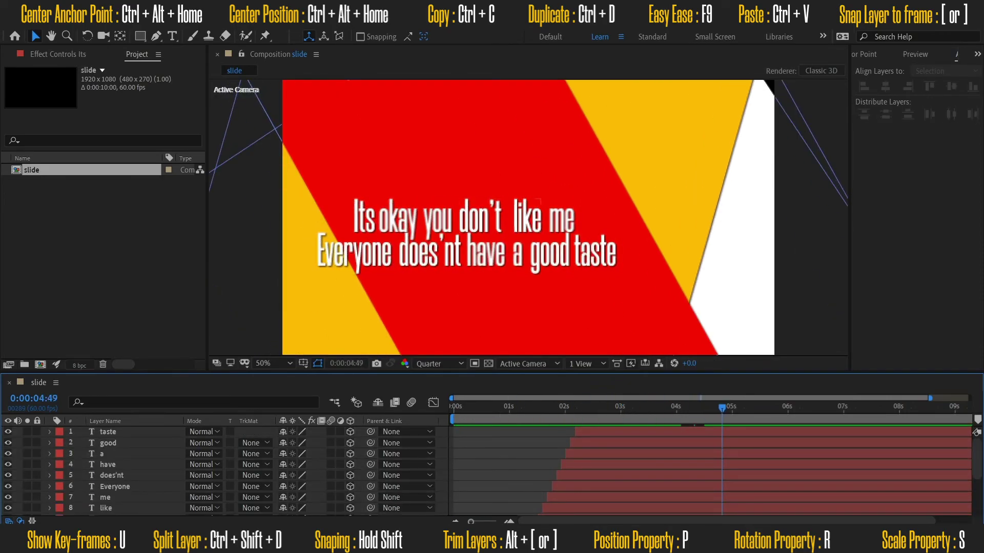
Correct the spelling of "does'nt" in the second line to "doesn't".
double_click(121, 477)
click(446, 257)
key(BackSpace)
key(Right)
text(')
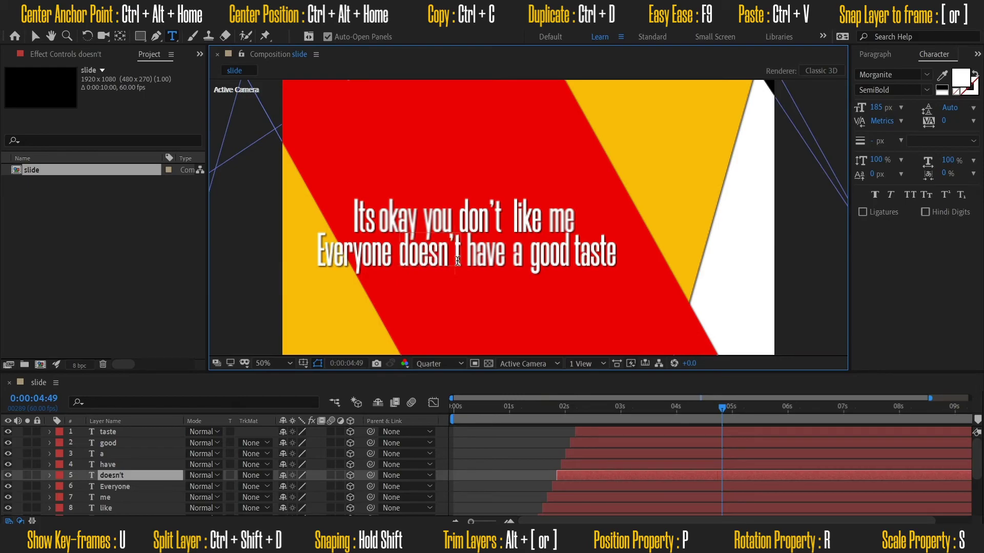
click(35, 36)
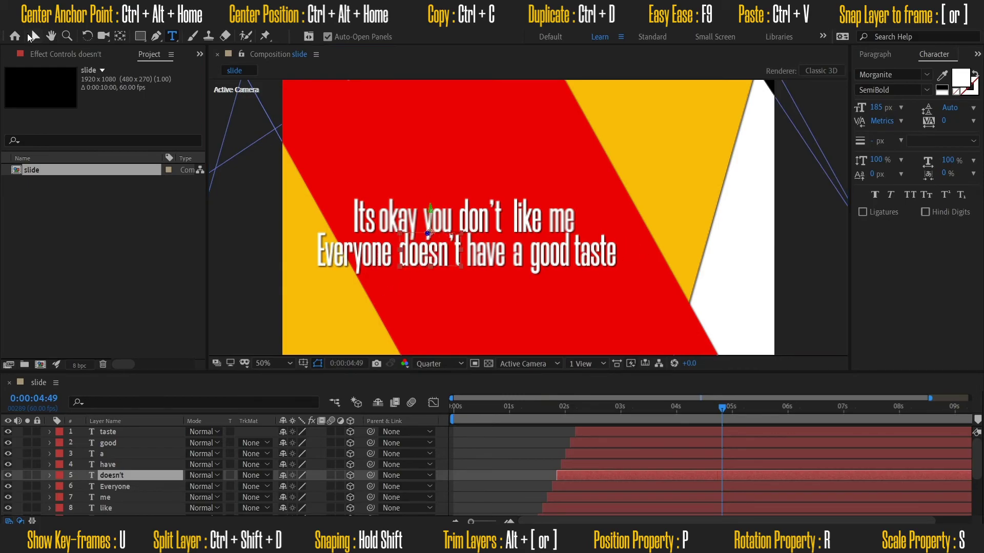
Select the white shape layer and bring its full outline beyond the composition frame into view.
click(548, 198)
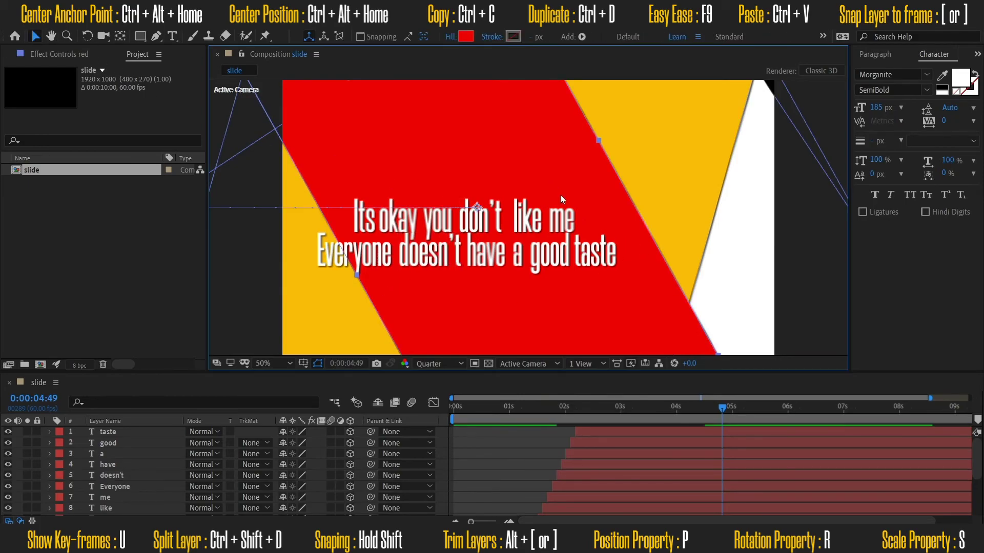
click(823, 255)
scroll(148, 472, down, 3)
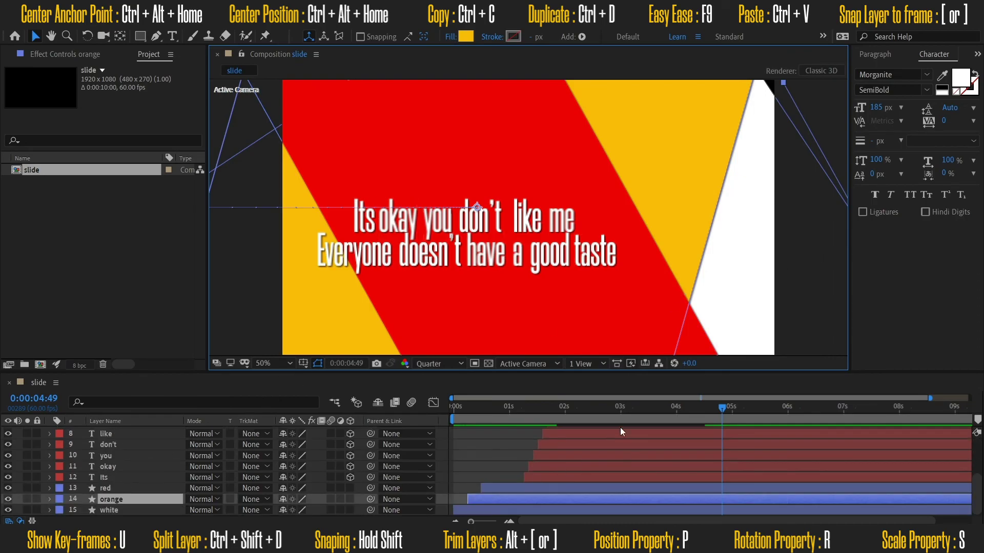
click(817, 116)
scroll(814, 121, down, 4)
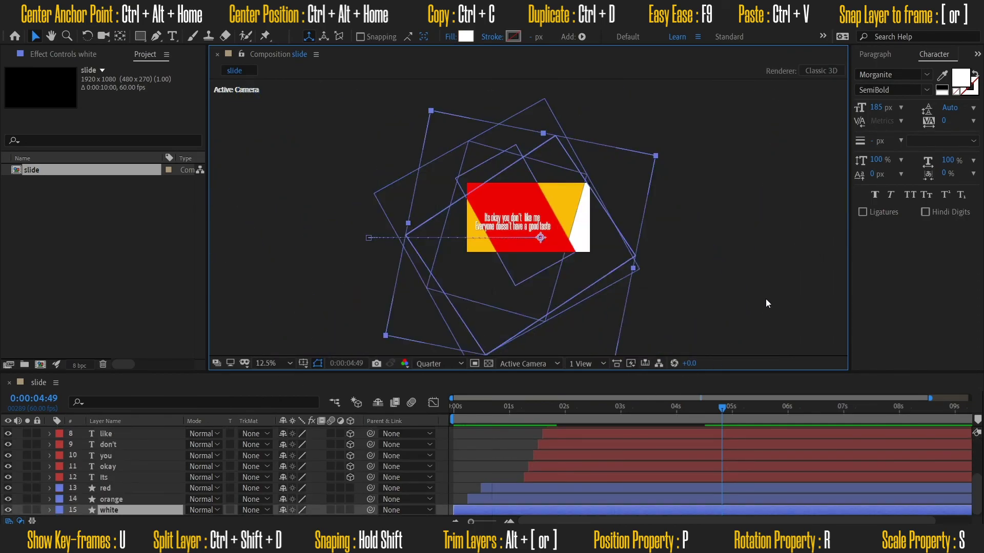